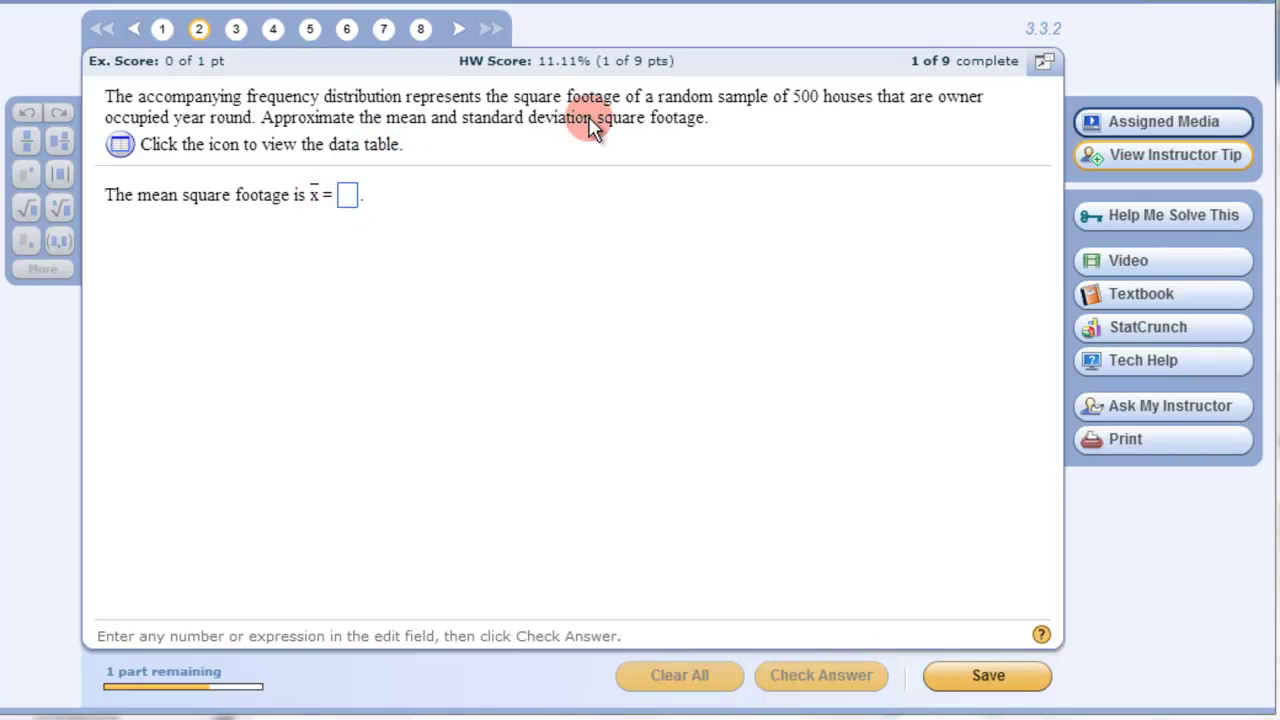
Send the Housing Data square footage frequency table to StatCrunch and reposition its window
{"action": "left_click", "coordinate": [119, 144]}
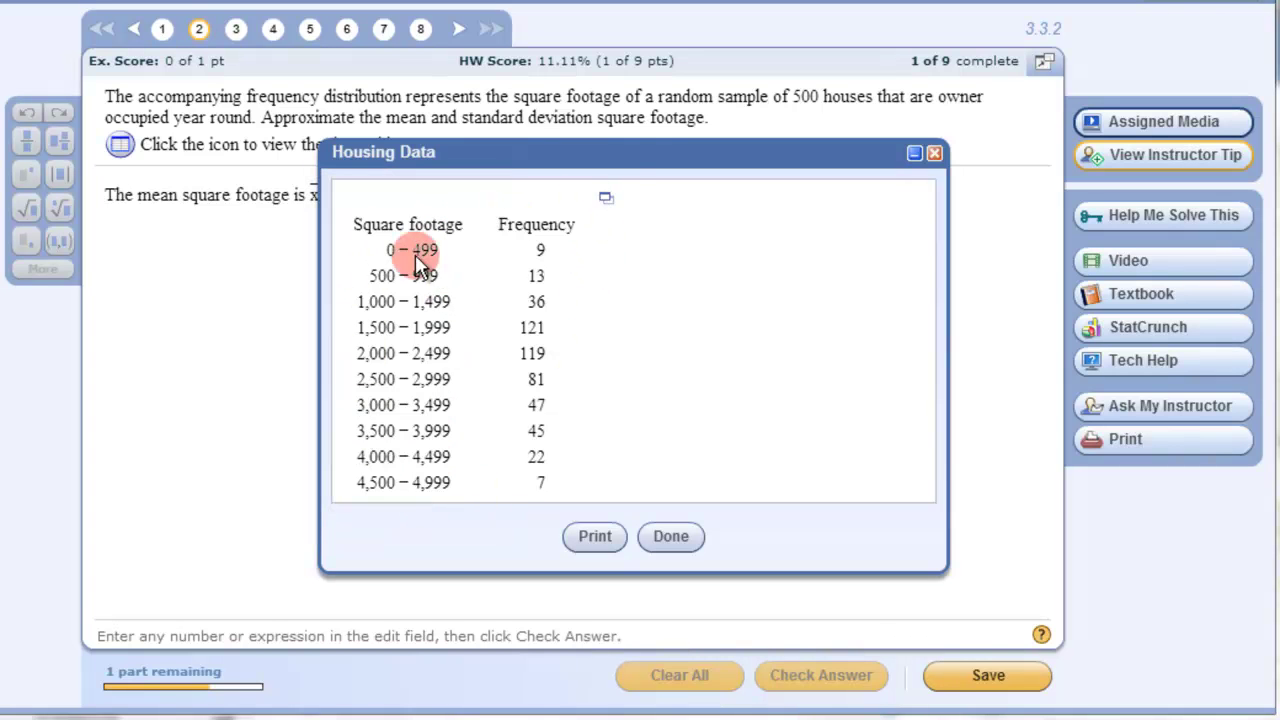
{"action": "left_click", "coordinate": [609, 201]}
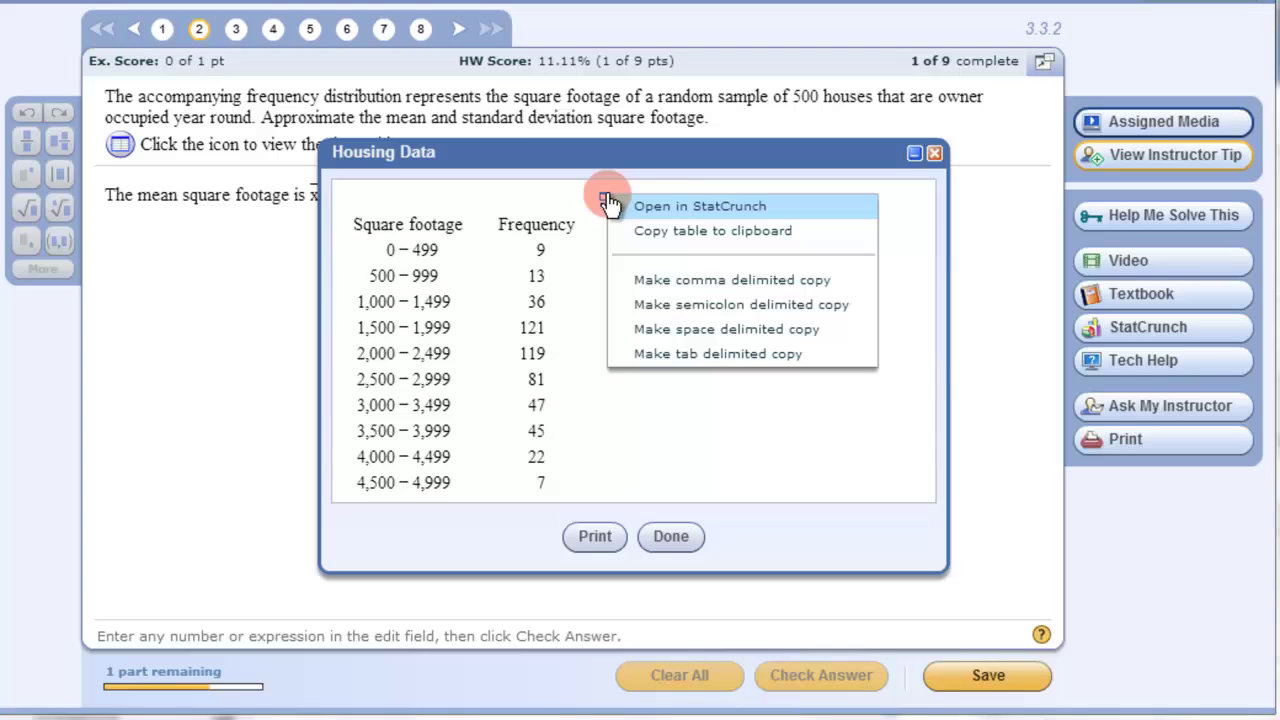
{"action": "left_click", "coordinate": [690, 203]}
{"action": "left_click_drag", "start_coordinate": [689, 37], "coordinate": [549, 0]}
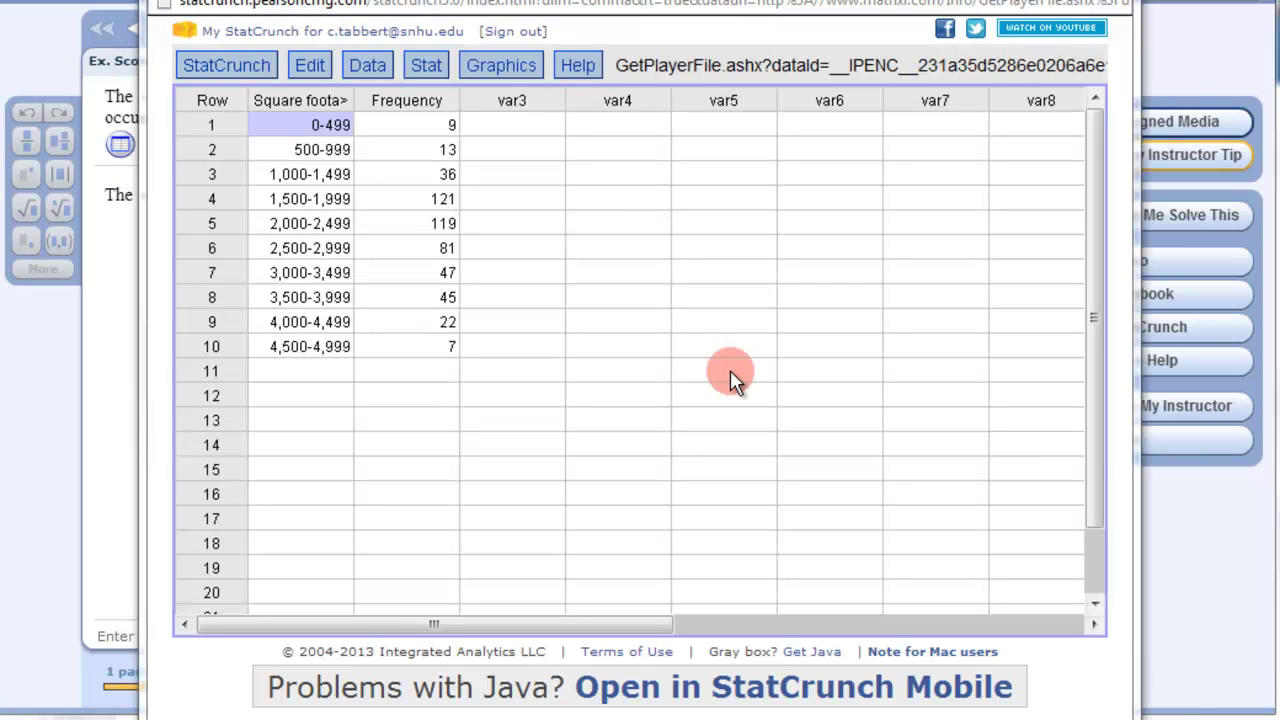
Calculate Grouped/Binned summary stats with Square footage as bins and Frequency as counts
{"action": "left_click", "coordinate": [428, 63]}
{"action": "mouse_move", "coordinate": [432, 90]}
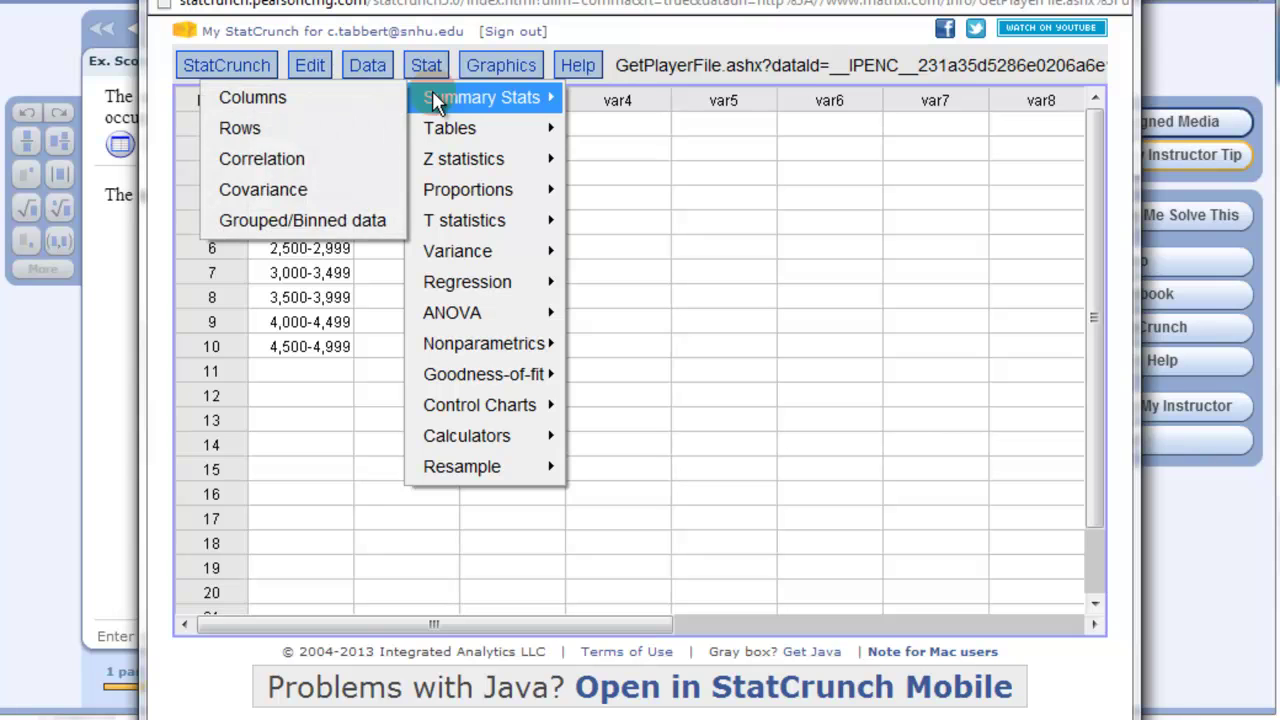
{"action": "left_click", "coordinate": [291, 218]}
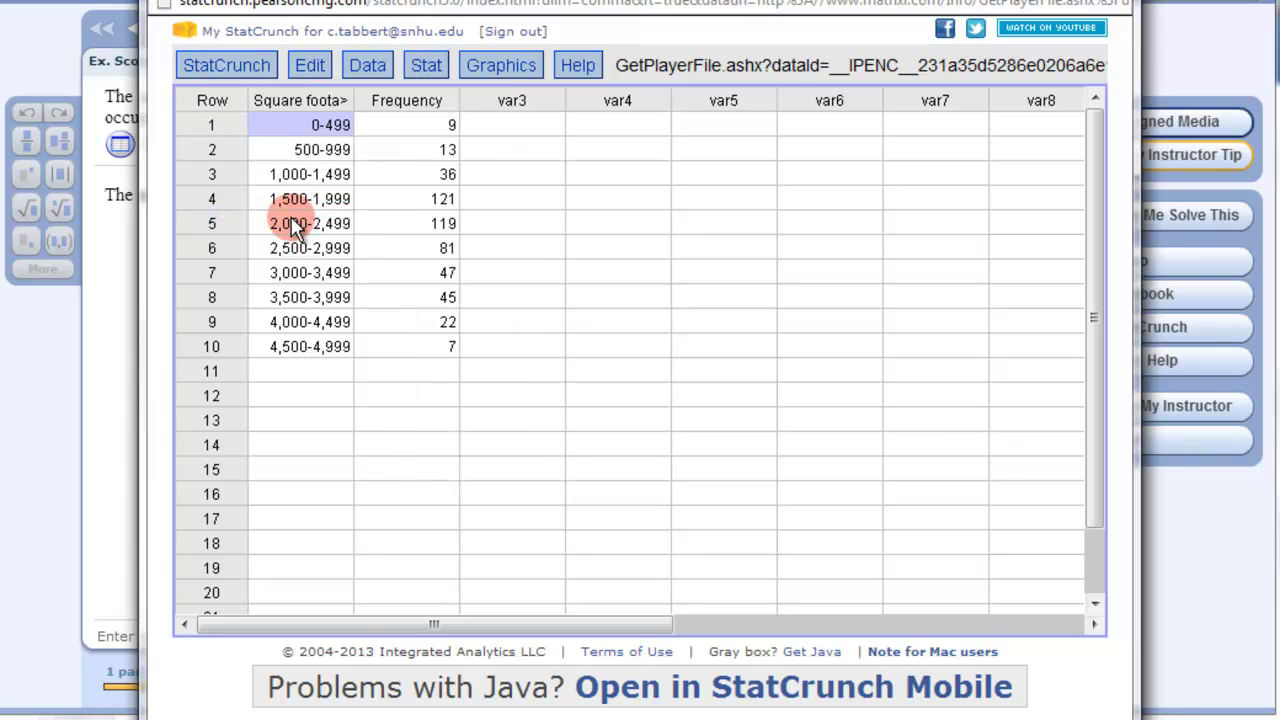
{"action": "left_click", "coordinate": [736, 361]}
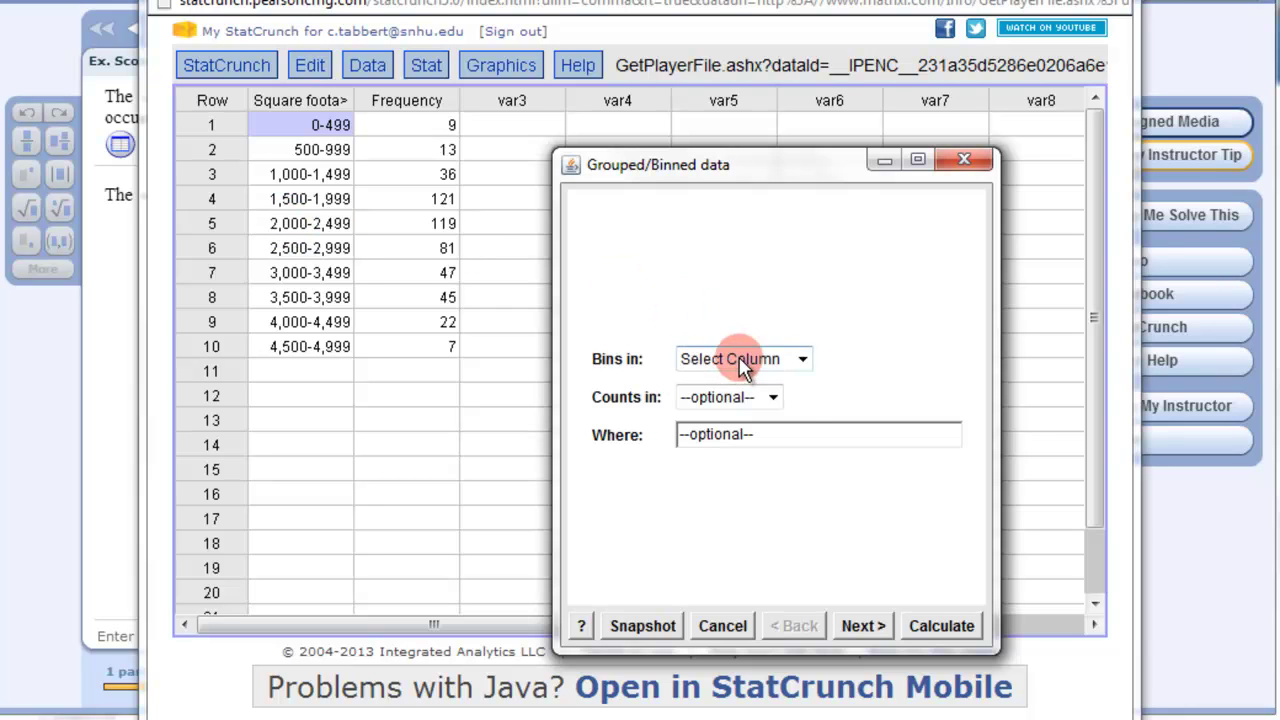
{"action": "left_click", "coordinate": [742, 395]}
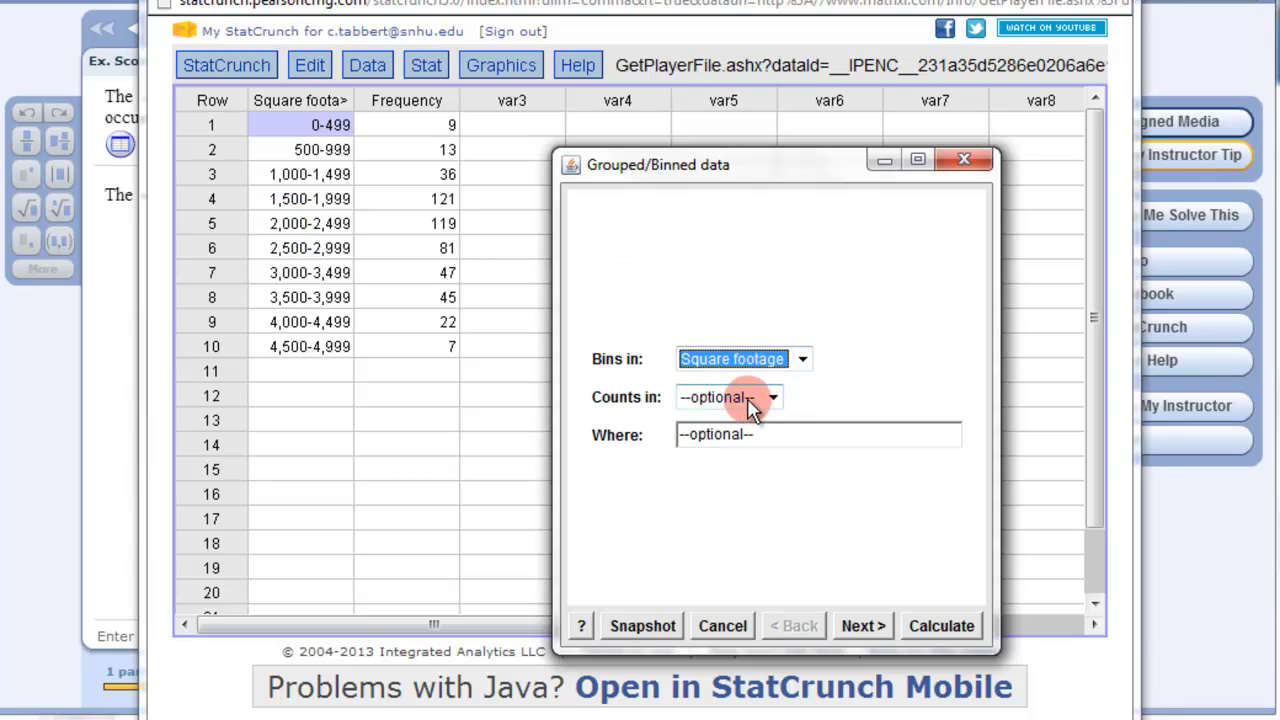
{"action": "left_click", "coordinate": [747, 398]}
{"action": "left_click", "coordinate": [750, 434]}
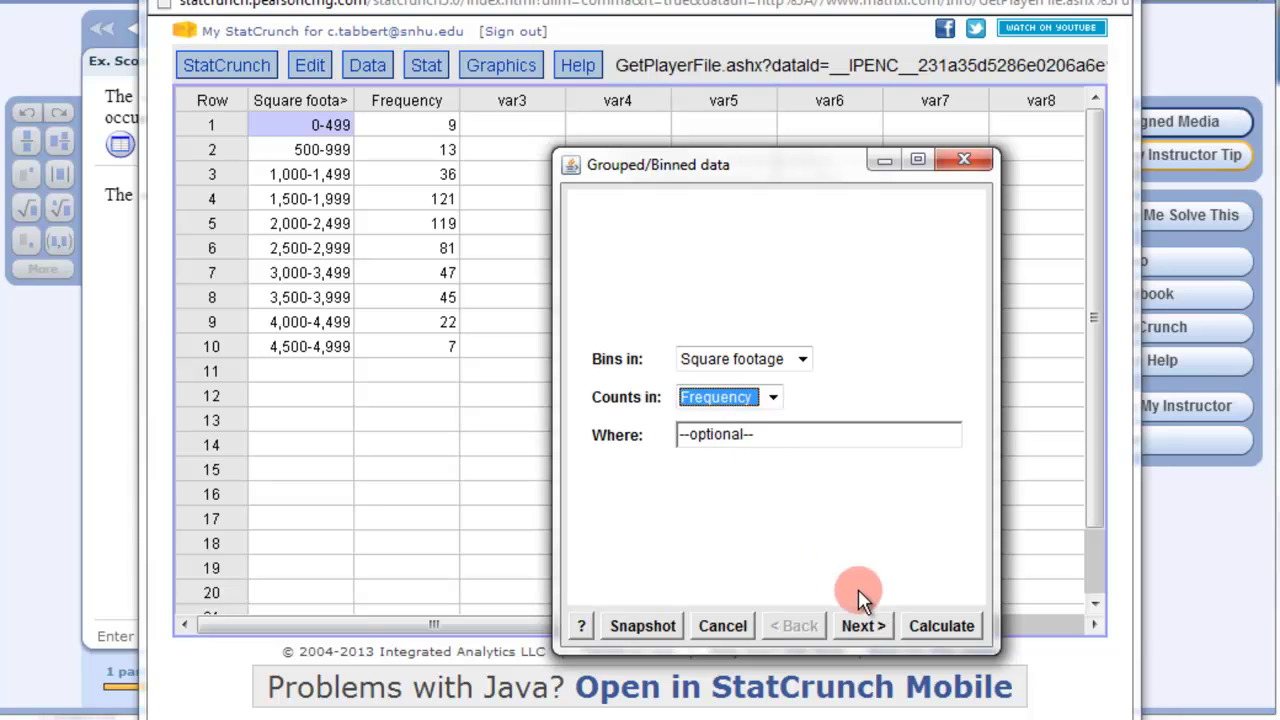
{"action": "left_click", "coordinate": [863, 622]}
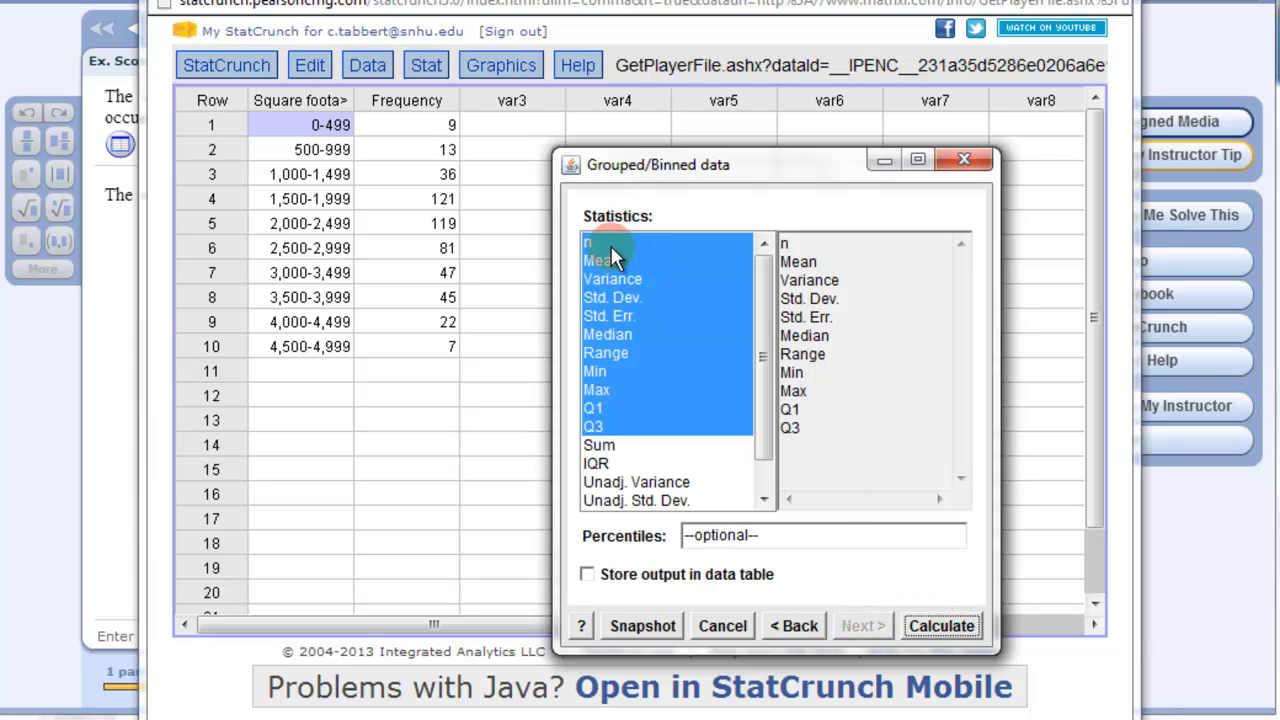
{"action": "left_click", "coordinate": [912, 628]}
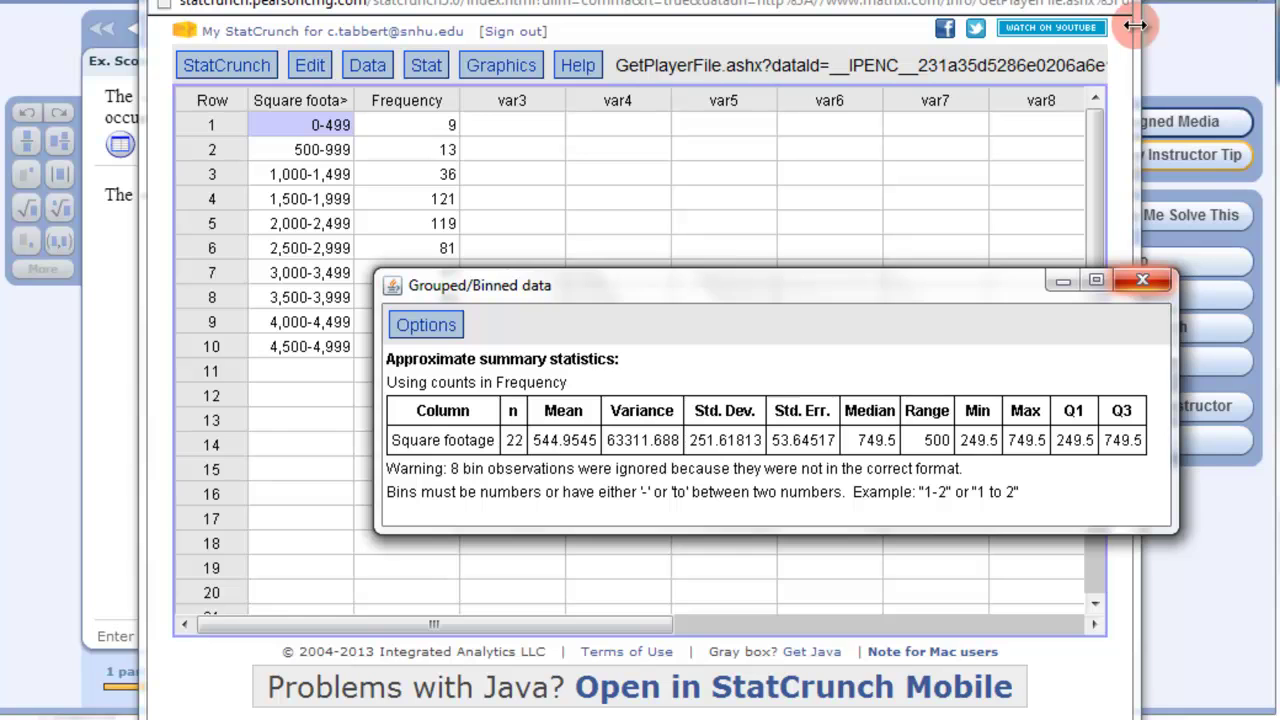
Move the Grouped/Binned results window aside to the right edge of the screen
{"action": "left_click_drag", "start_coordinate": [1000, 290], "coordinate": [1279, 291]}
Close the Housing Data table and start entering 544 in the mean box
{"action": "left_click", "coordinate": [1129, 77]}
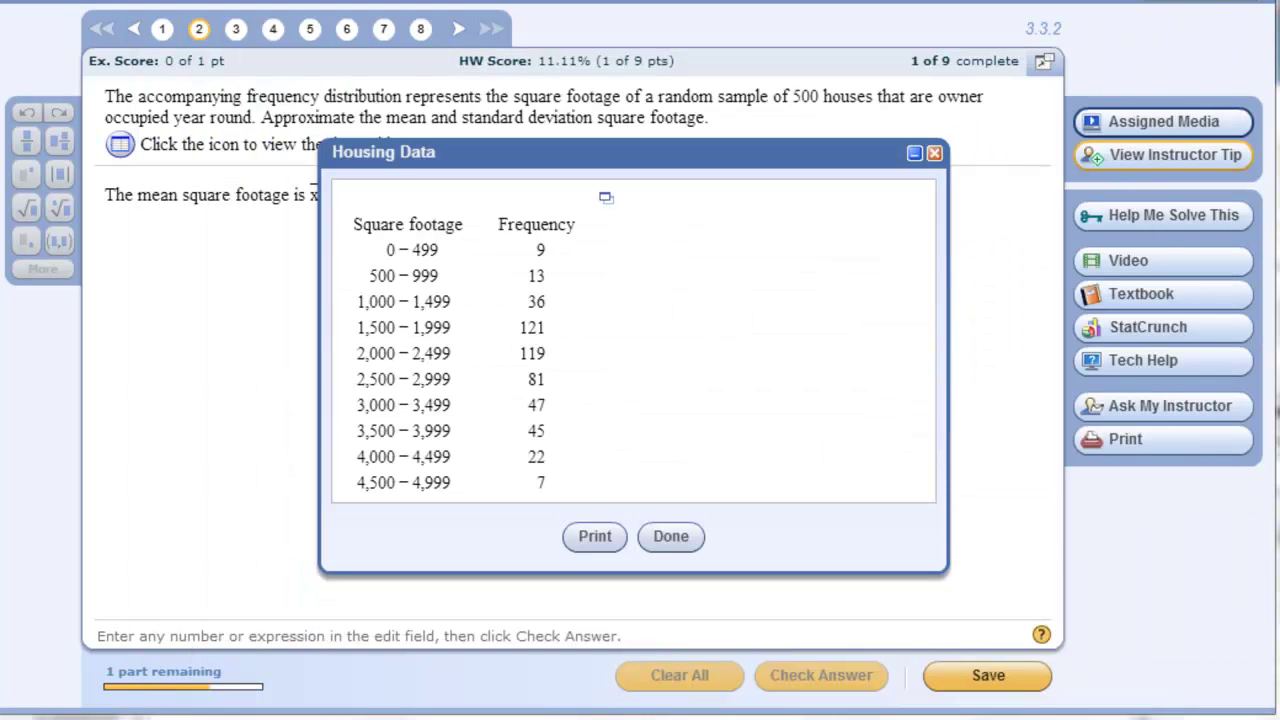
{"action": "left_click", "coordinate": [223, 328]}
{"action": "left_click", "coordinate": [904, 152]}
{"action": "left_click", "coordinate": [349, 198]}
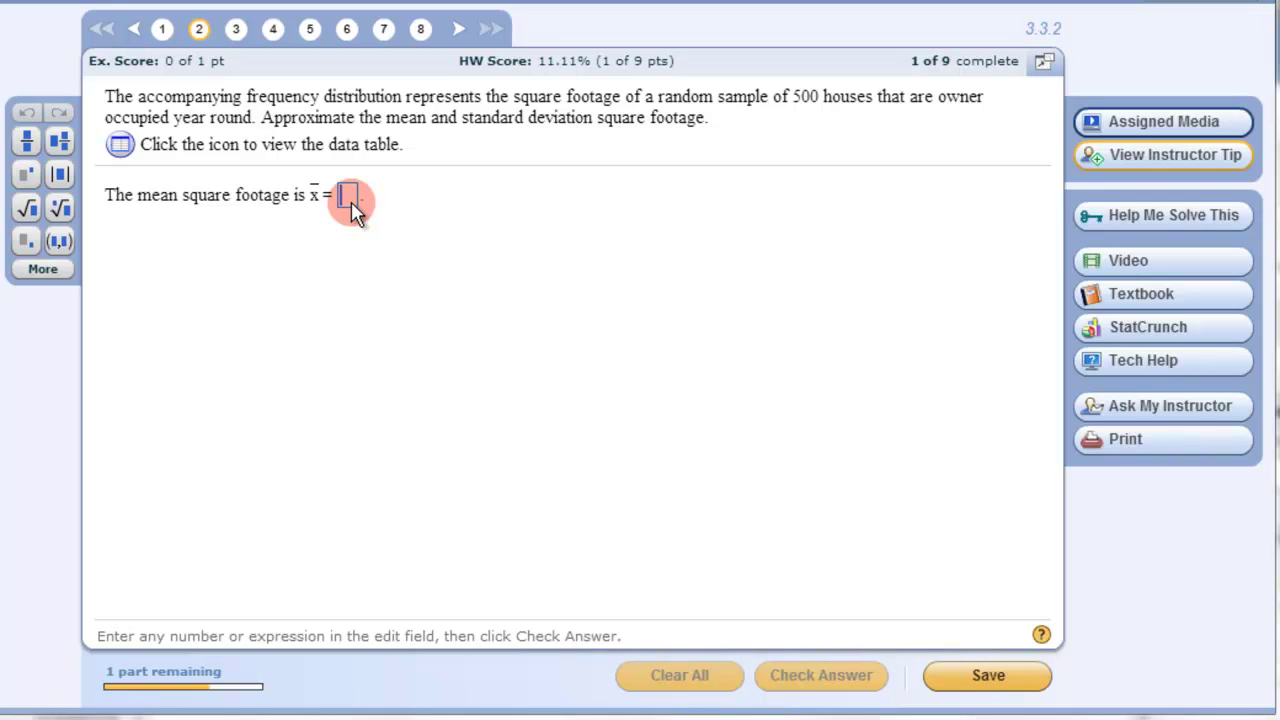
{"action": "type", "text": "544"}
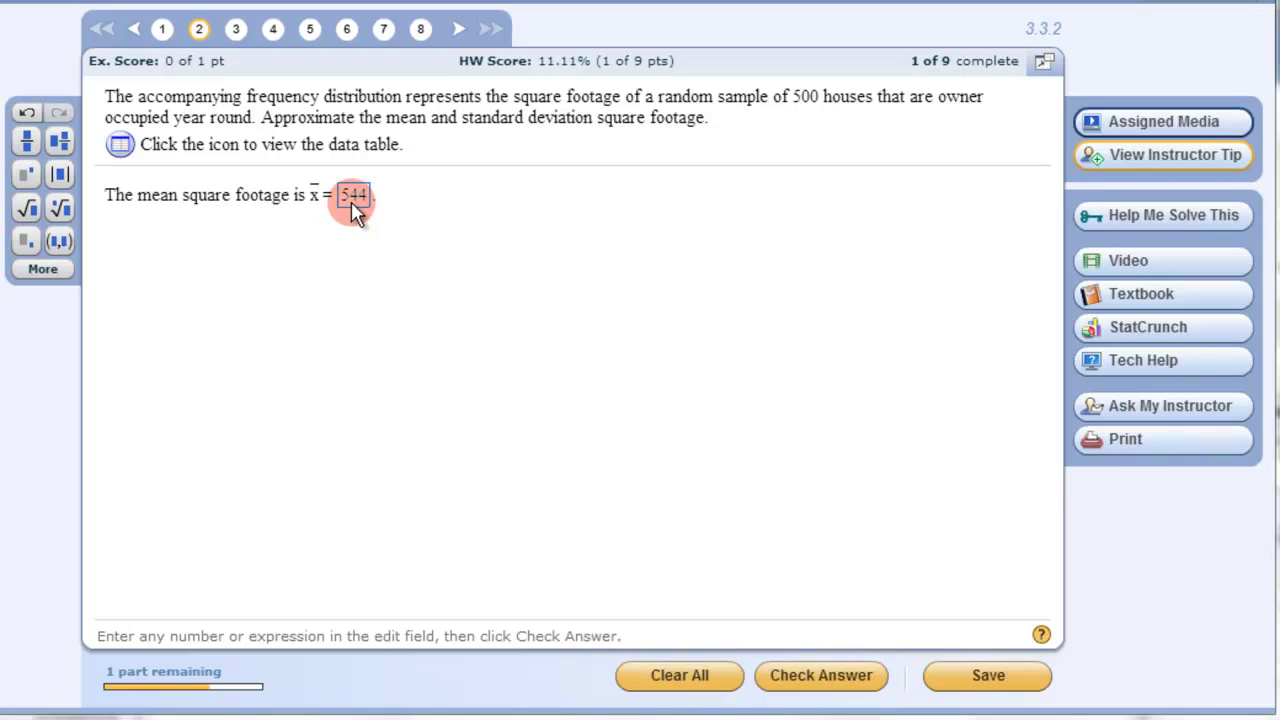
{"action": "key", "text": "alt+Tab"}
{"action": "left_click", "coordinate": [415, 425]}
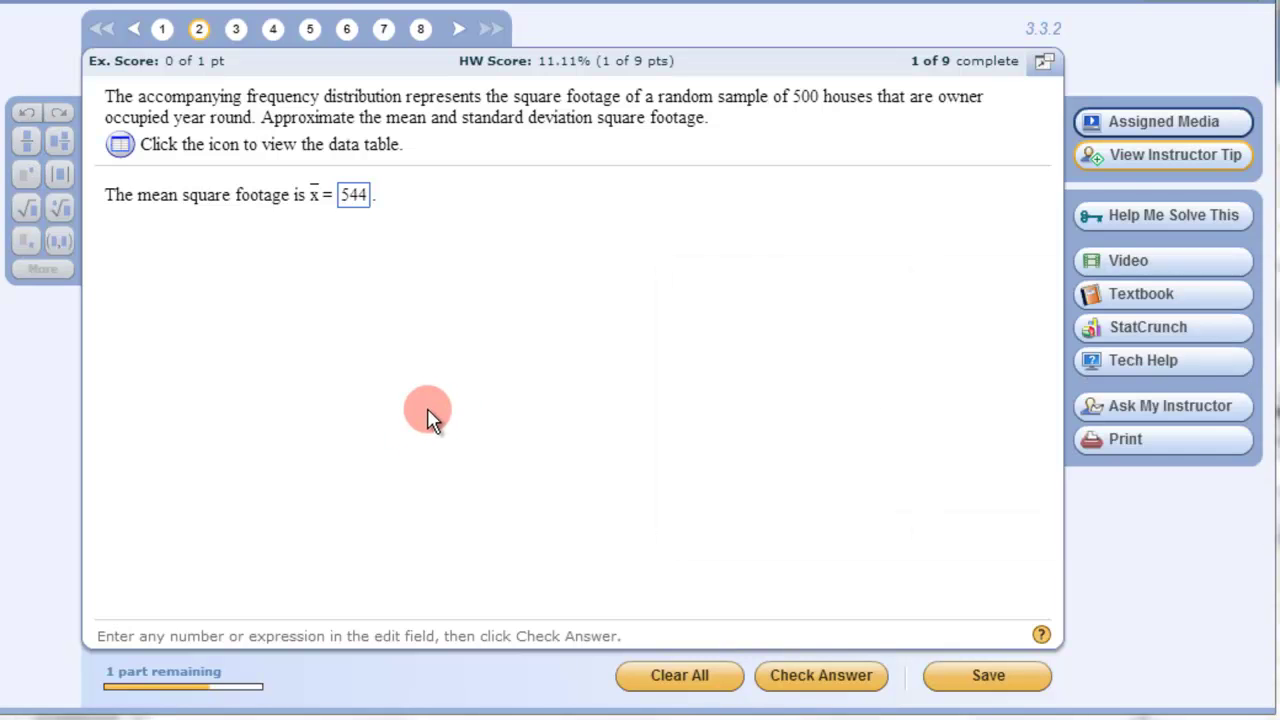
Finish the mean as 544.95, check it, dismiss the incorrect feedback, and return to StatCrunch
{"action": "left_click", "coordinate": [363, 199]}
{"action": "key", "text": "BackSpace"}
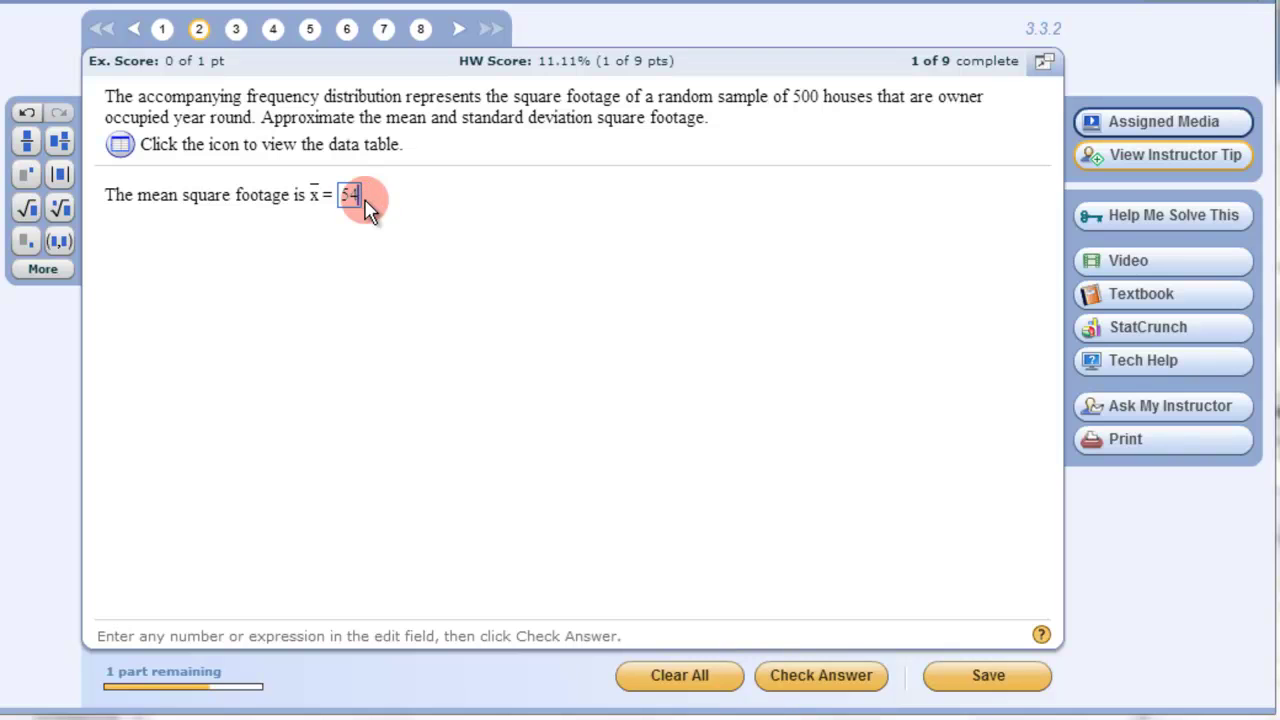
{"action": "type", "text": "3.5"}
{"action": "key", "text": "Return"}
{"action": "left_click", "coordinate": [632, 486]}
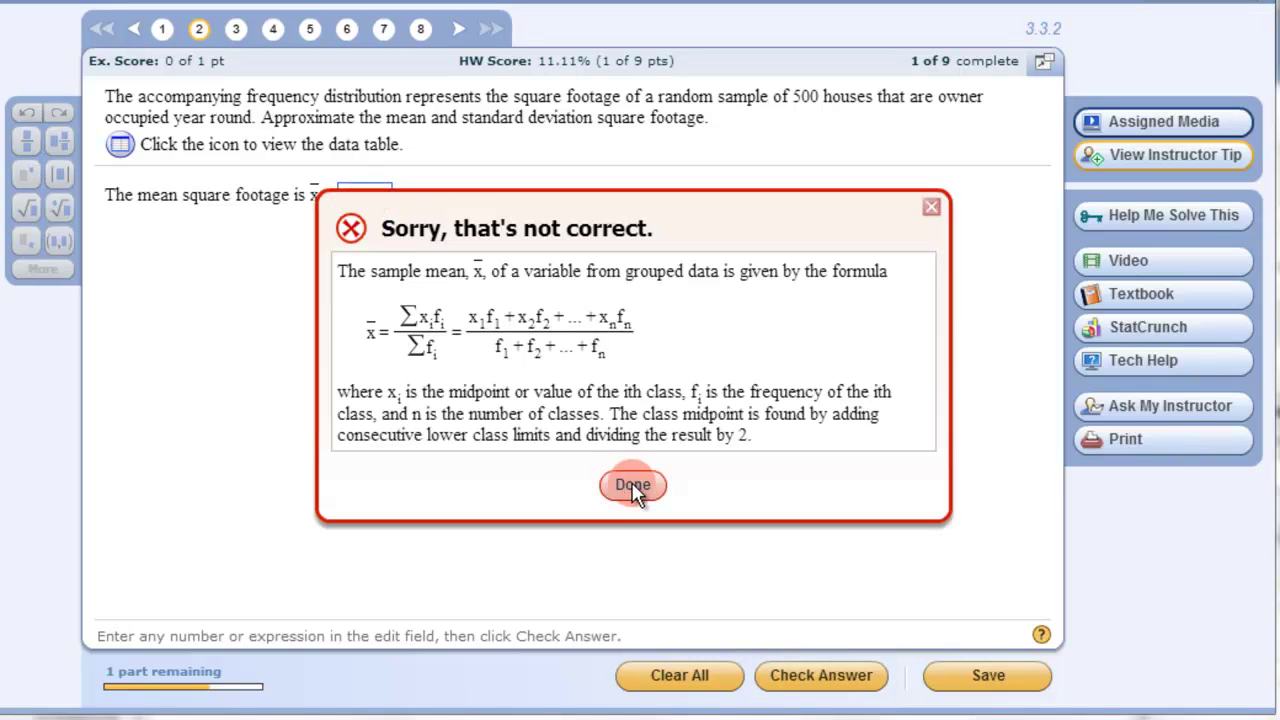
{"action": "key", "text": "alt+Tab"}
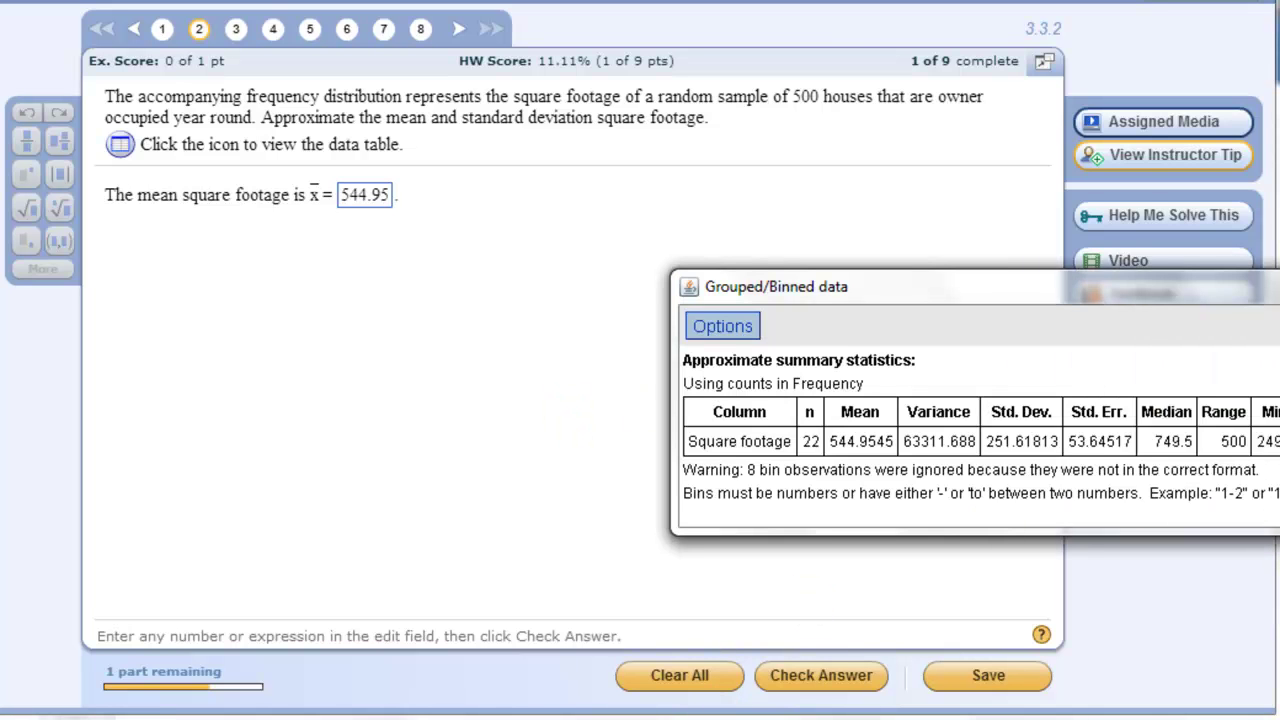
Remove the commas from the Square footage class labels so they read like 1000-1499
{"action": "key", "text": "alt+Tab"}
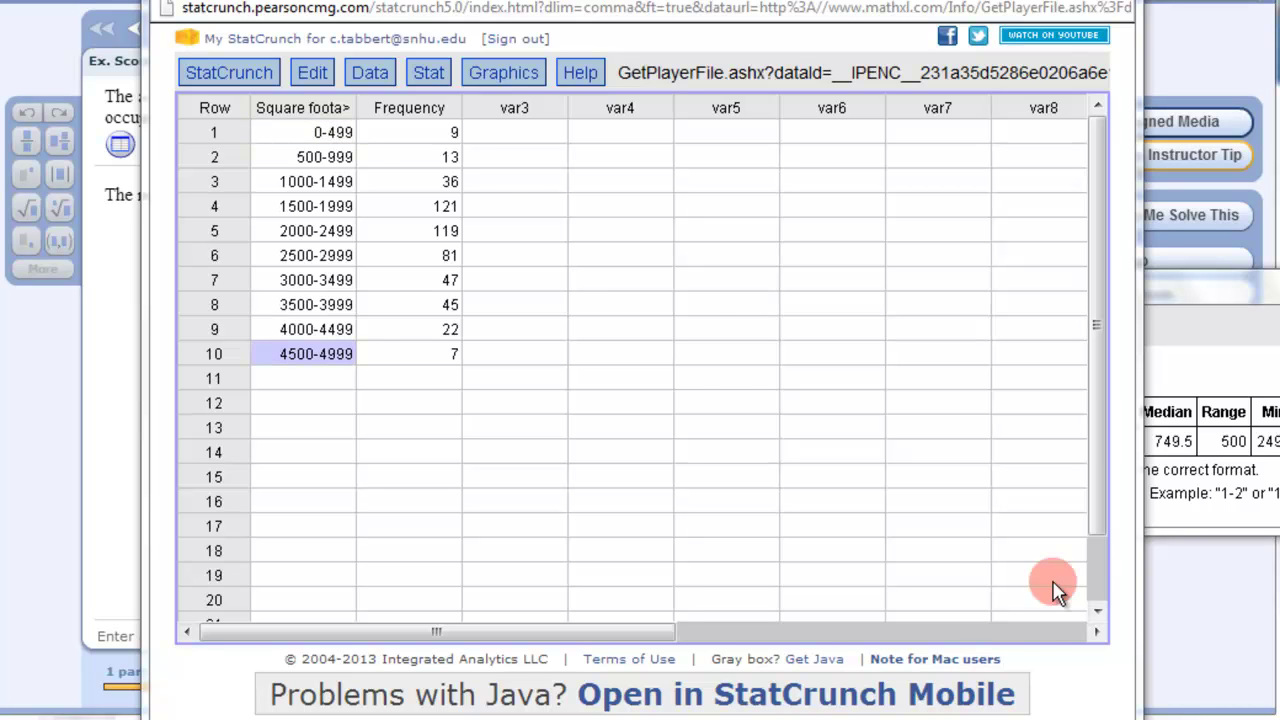
{"action": "left_click", "coordinate": [494, 307]}
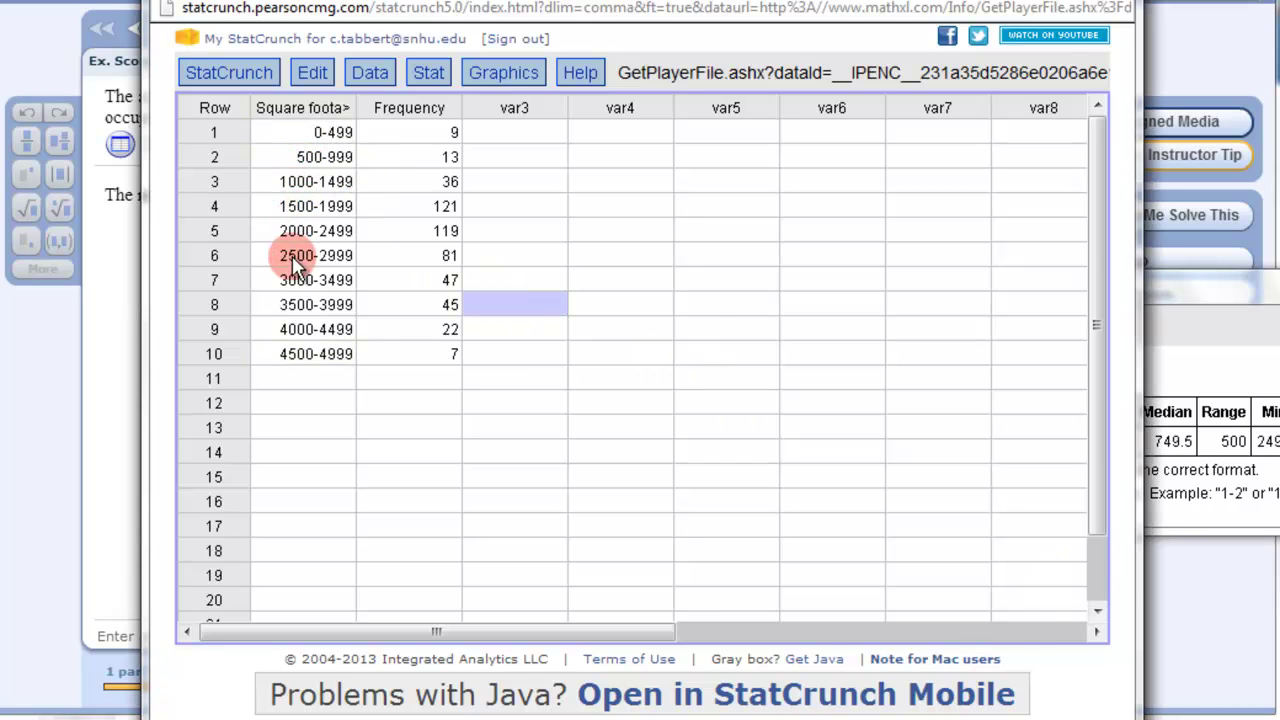
Rerun Grouped/Binned stats on Square footage bins with Frequency counts, getting mean 2414.5 over 500 houses
{"action": "left_click", "coordinate": [430, 73]}
{"action": "mouse_move", "coordinate": [446, 110]}
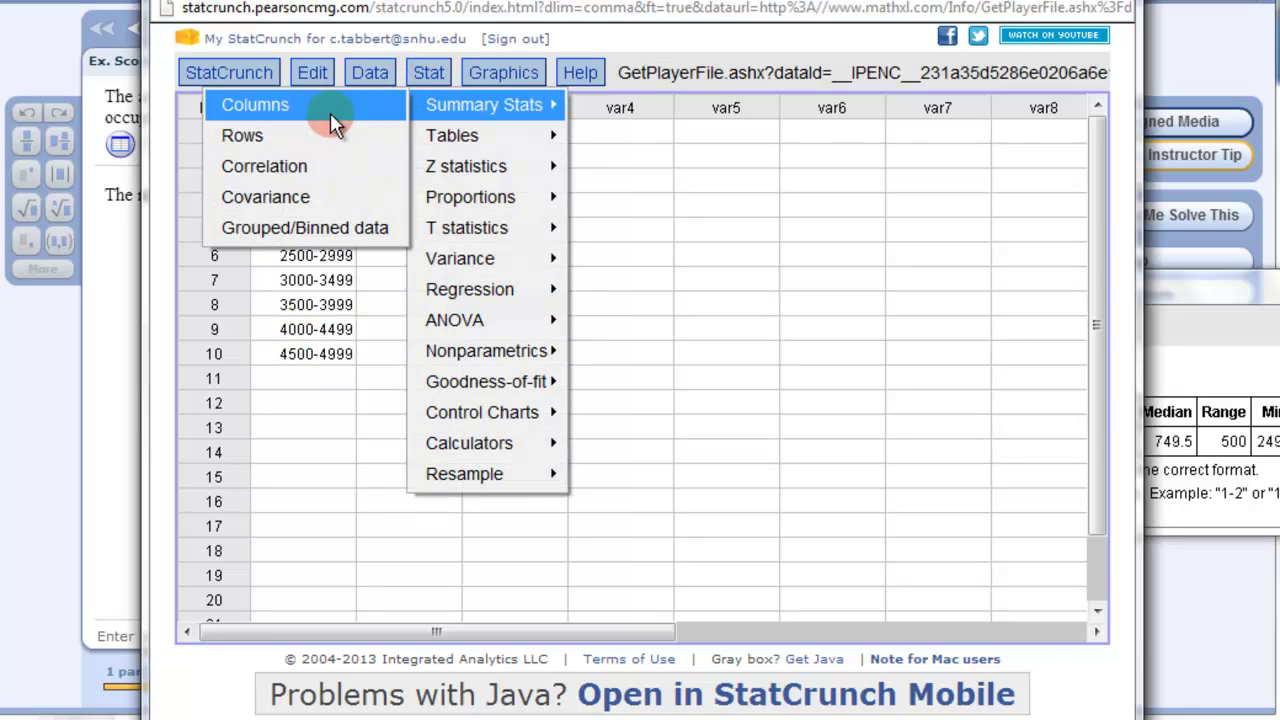
{"action": "left_click", "coordinate": [300, 228]}
{"action": "left_click", "coordinate": [779, 362]}
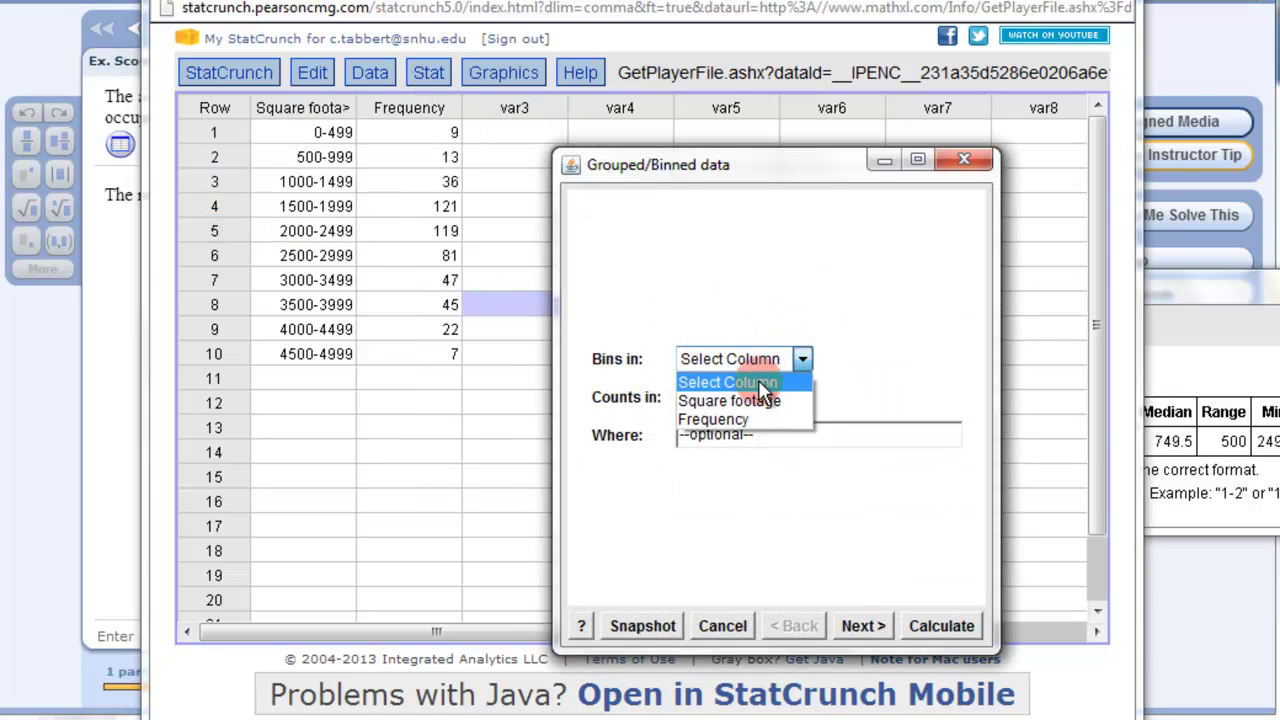
{"action": "left_click", "coordinate": [757, 399]}
{"action": "left_click", "coordinate": [757, 397]}
{"action": "left_click", "coordinate": [738, 440]}
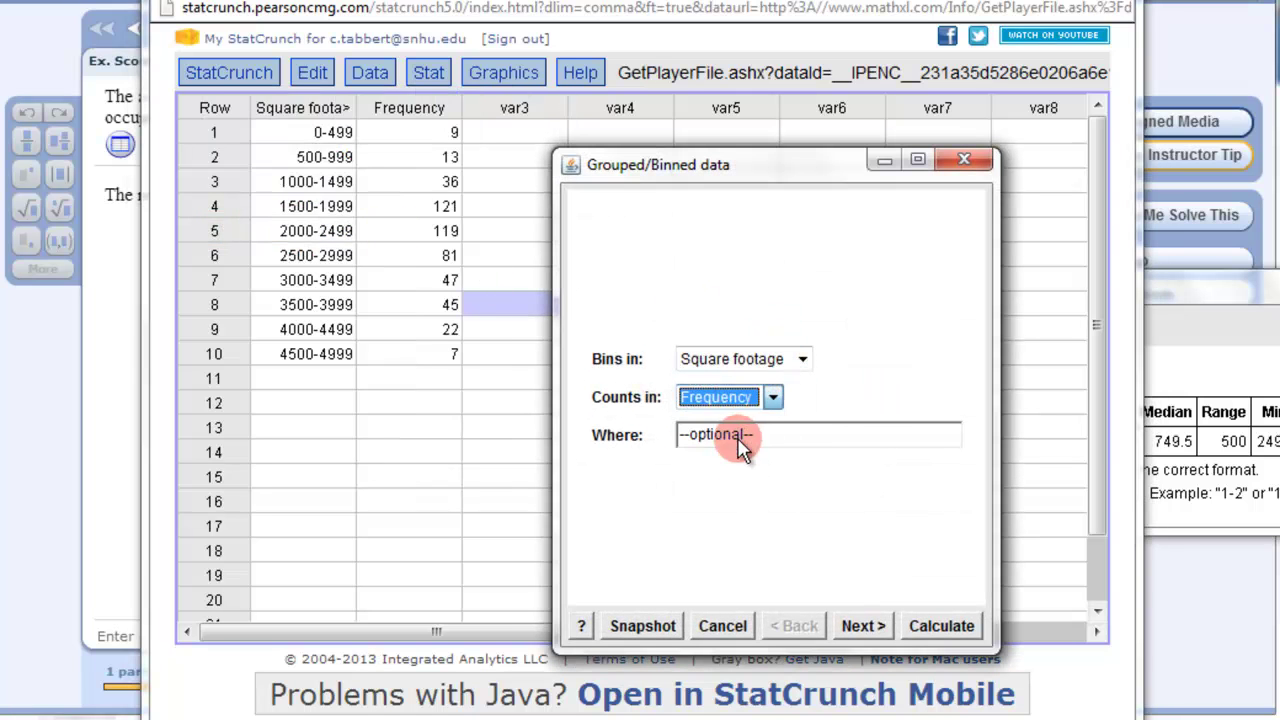
{"action": "left_click", "coordinate": [864, 626]}
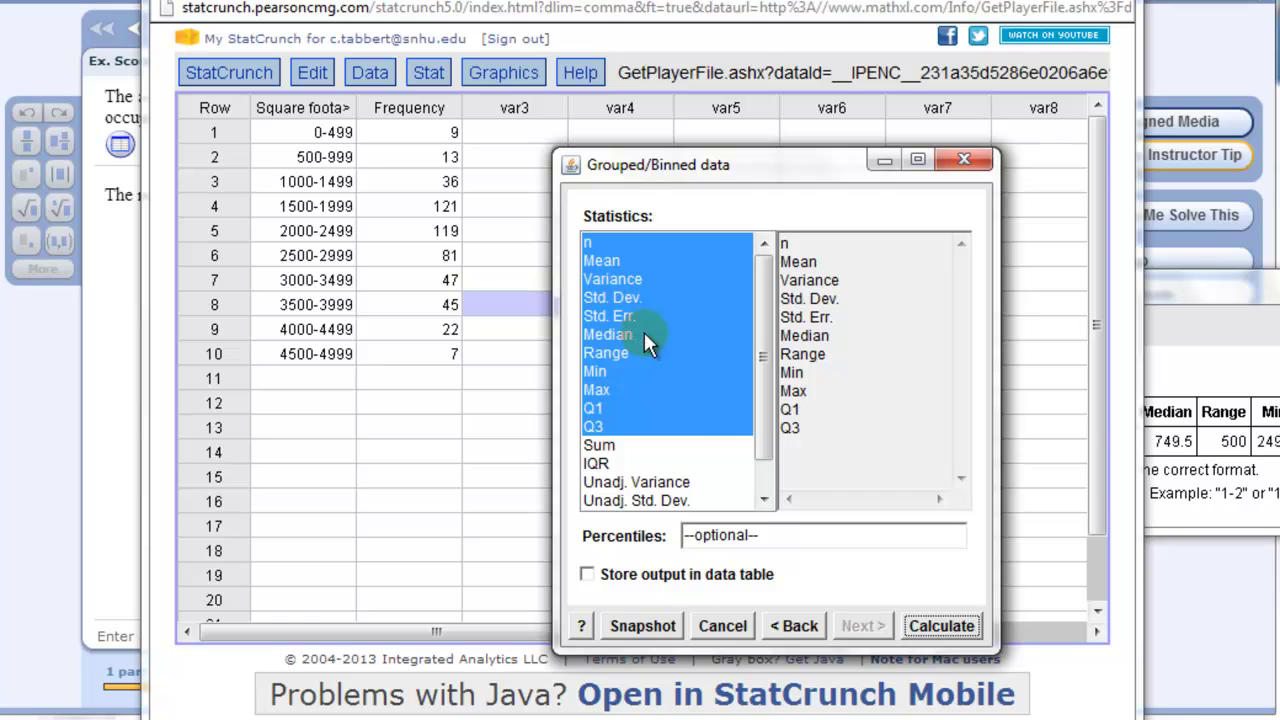
{"action": "left_click", "coordinate": [946, 634]}
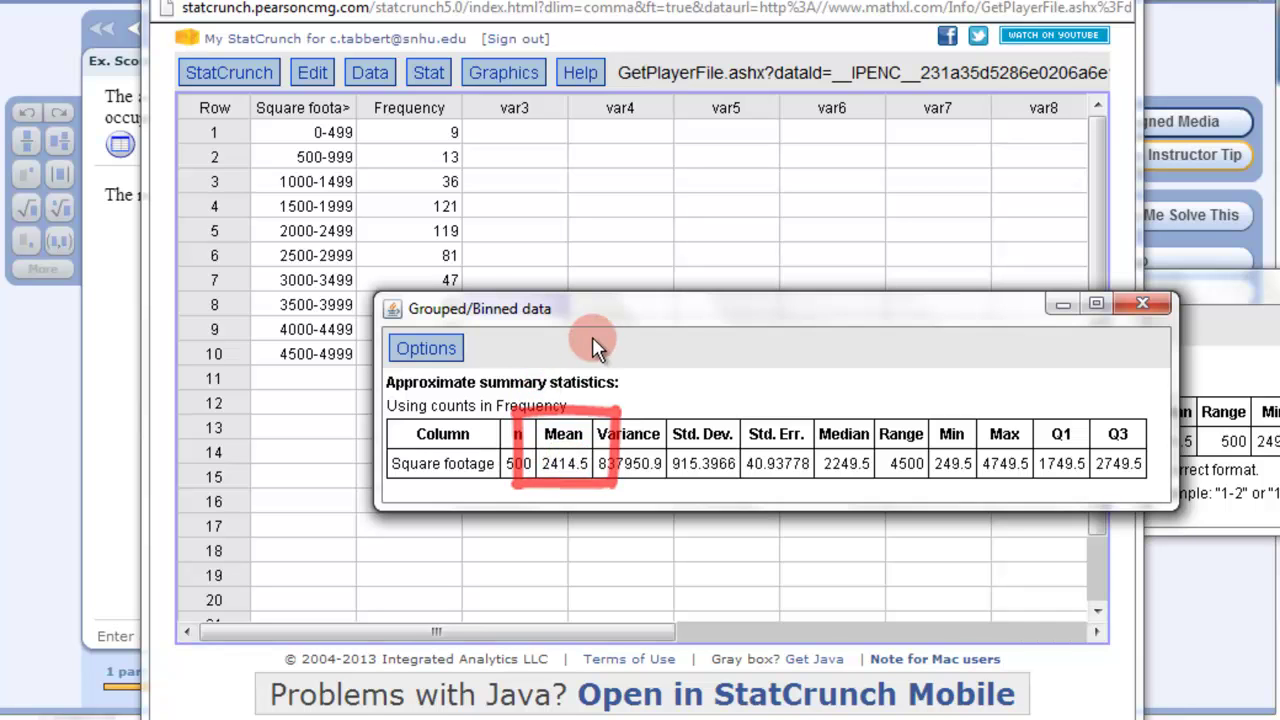
{"action": "left_click_drag", "start_coordinate": [595, 314], "coordinate": [1279, 212]}
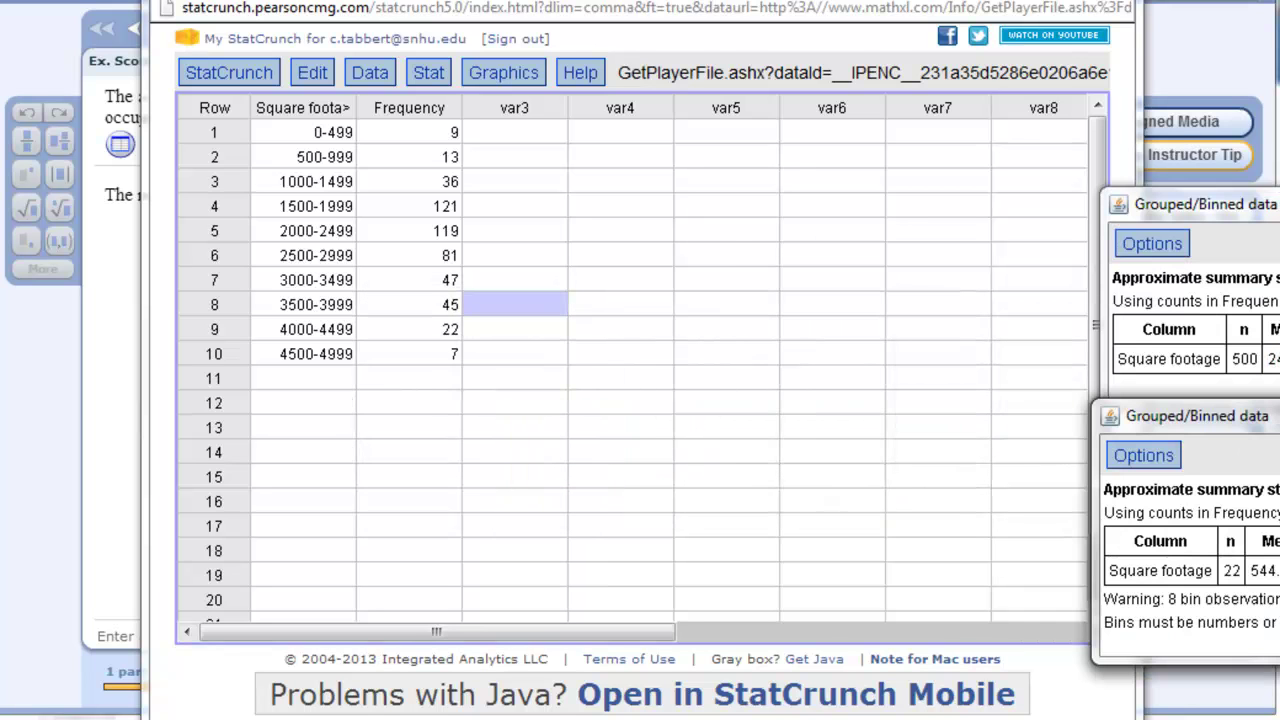
Replace the mean answer 544.95 with 2414.5 and confirm it is accepted as correct
{"action": "key", "text": "super+Down"}
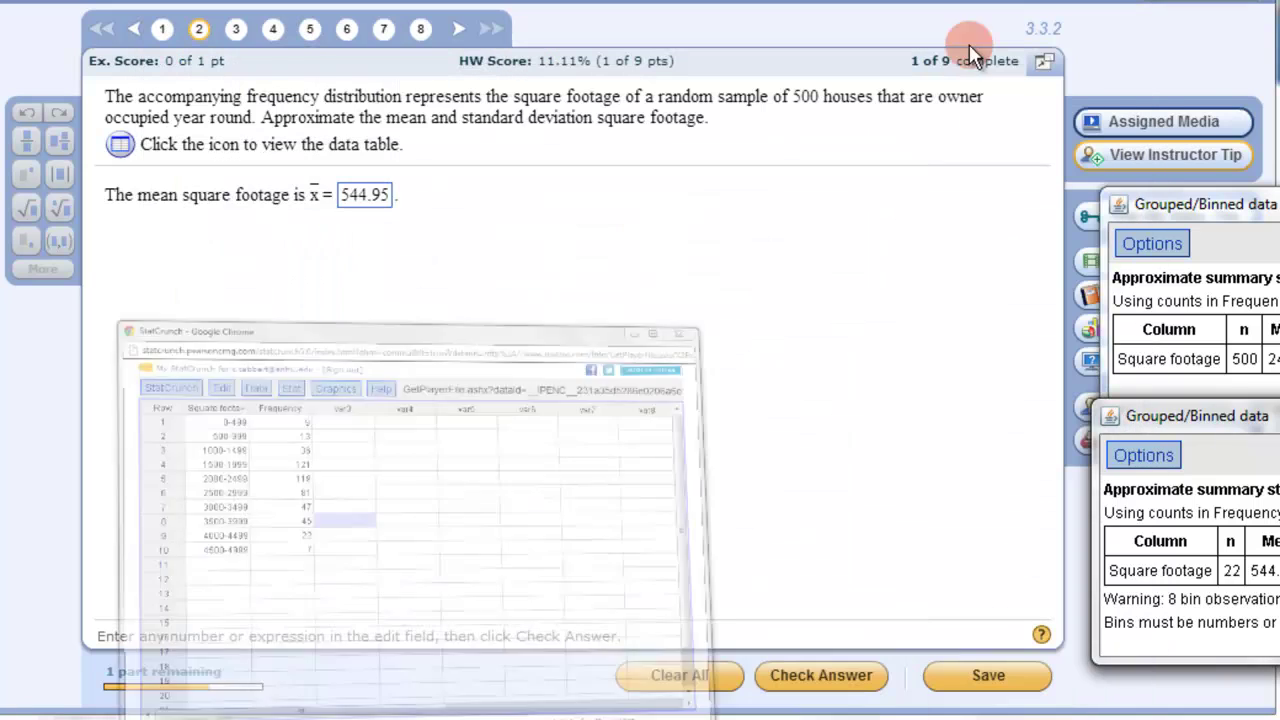
{"action": "left_click_drag", "start_coordinate": [390, 200], "coordinate": [318, 196]}
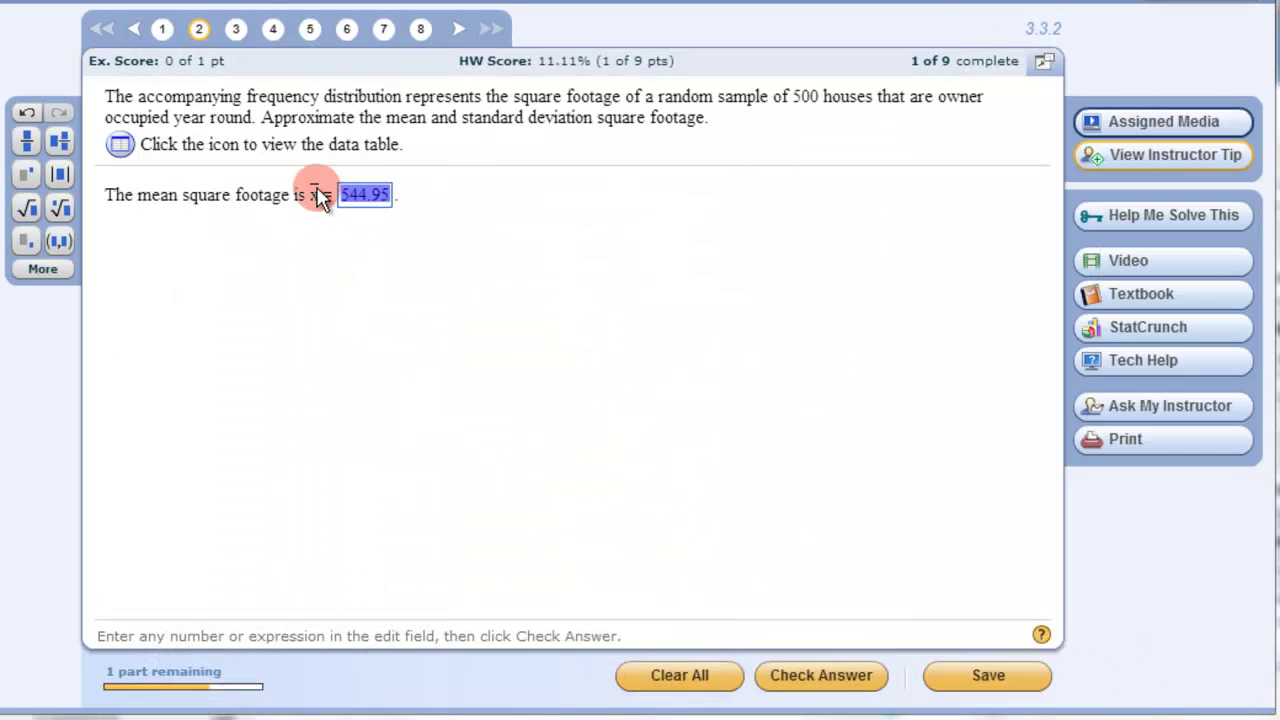
{"action": "type", "text": "2414.5"}
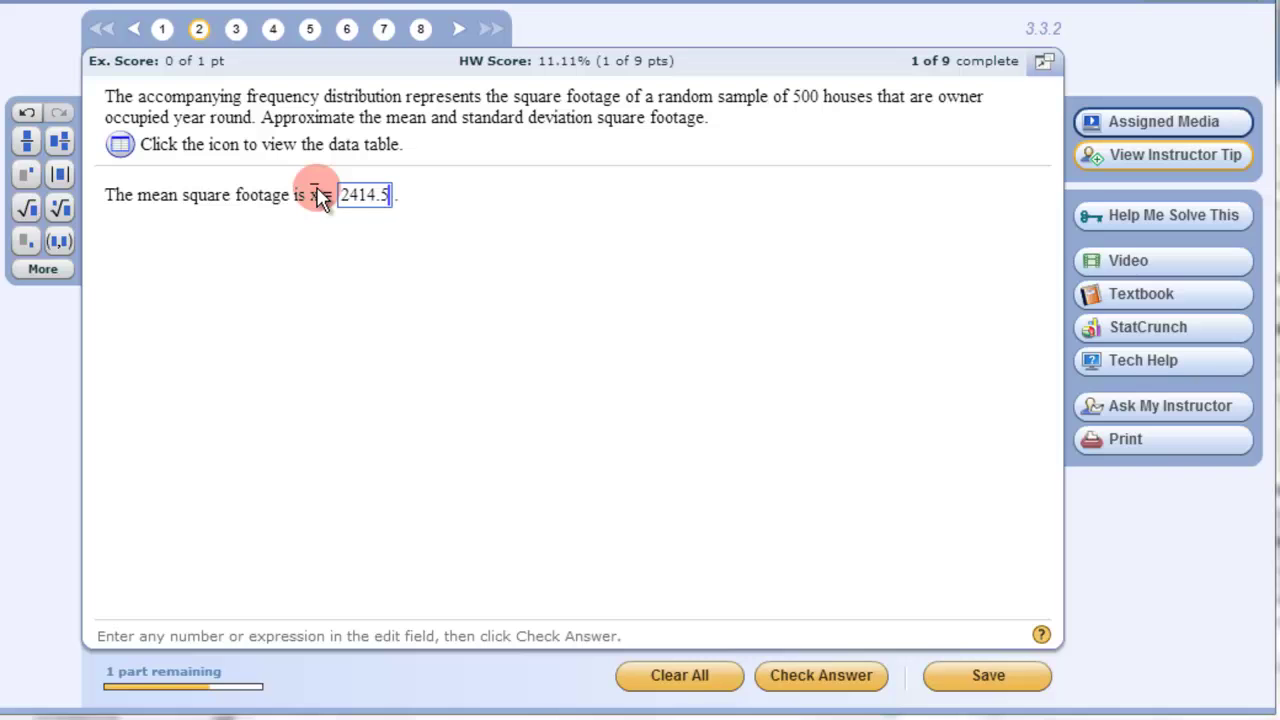
{"action": "key", "text": "Return"}
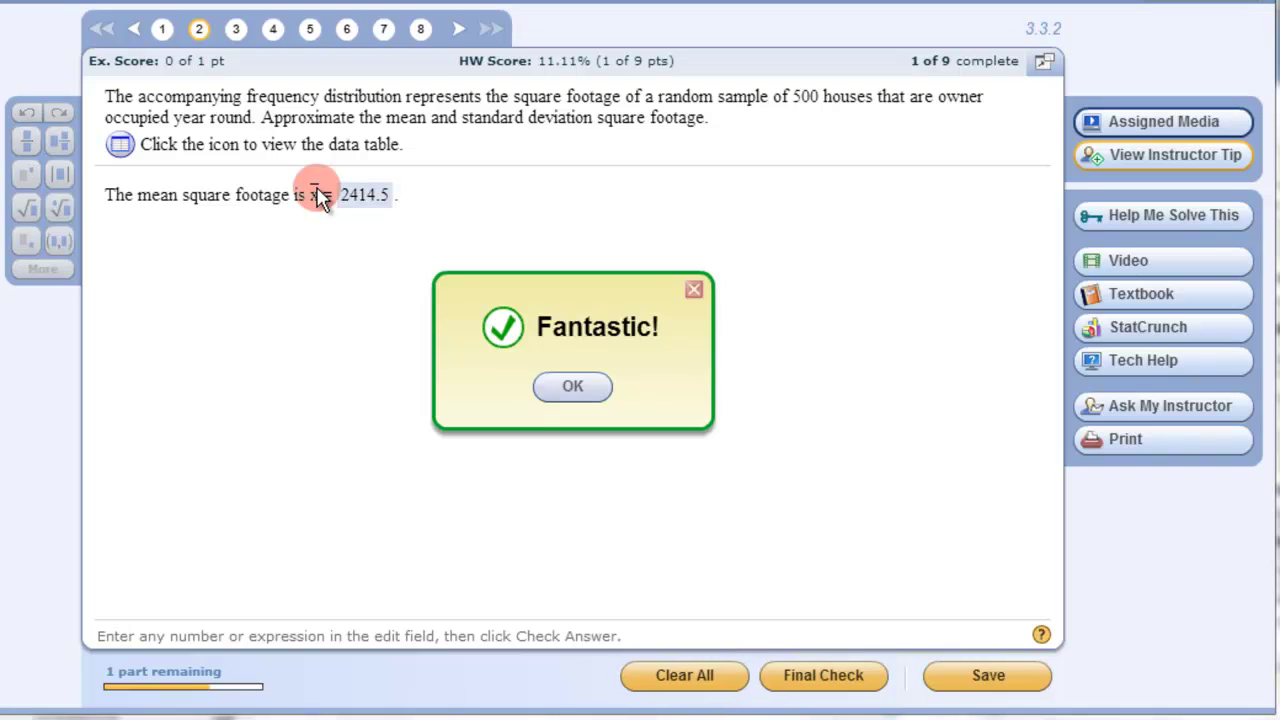
{"action": "left_click", "coordinate": [549, 390]}
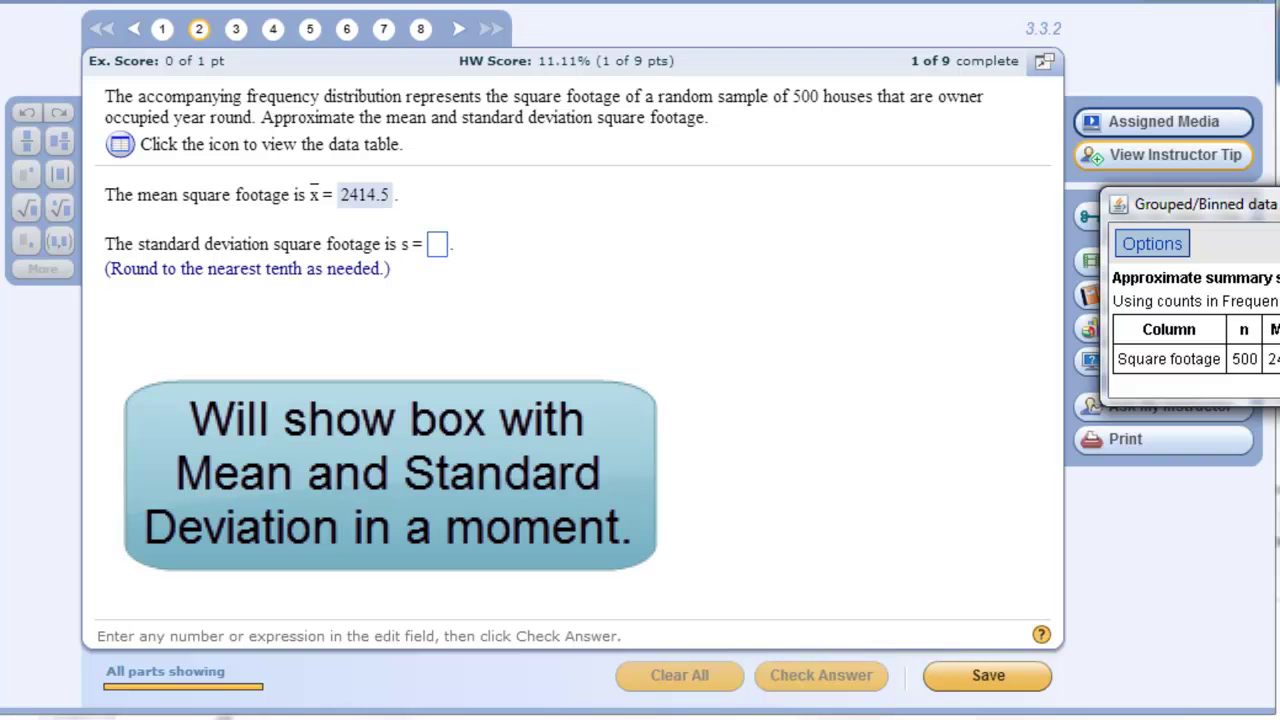
Enter 915.4 as the standard deviation, then place the StatCrunch results beside the answers
{"action": "left_click", "coordinate": [439, 246]}
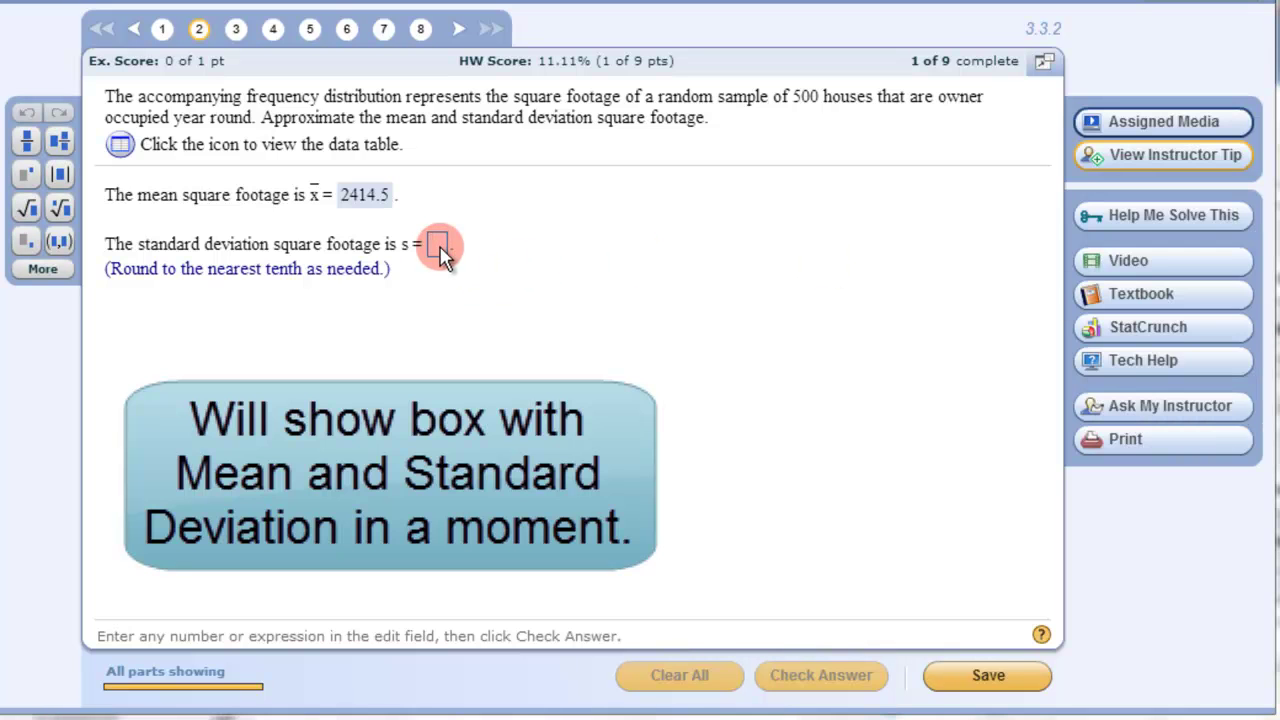
{"action": "type", "text": "915"}
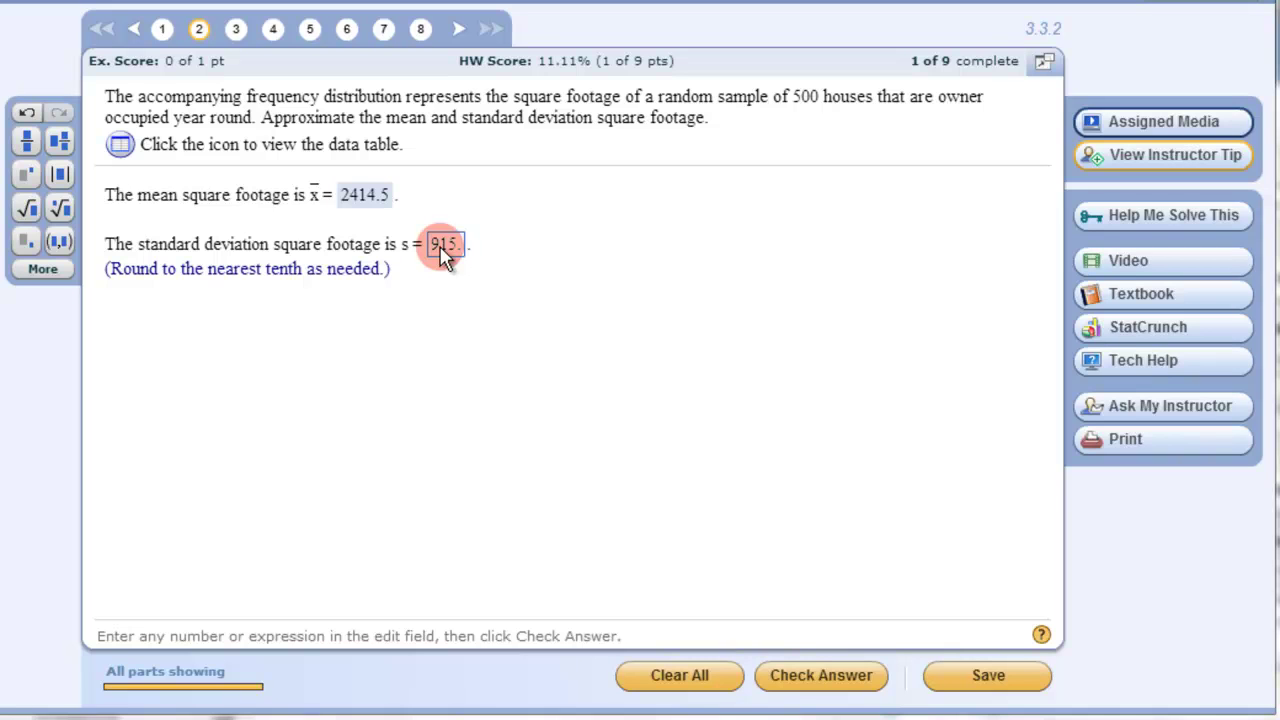
{"action": "type", "text": ".4"}
{"action": "key", "text": "Return"}
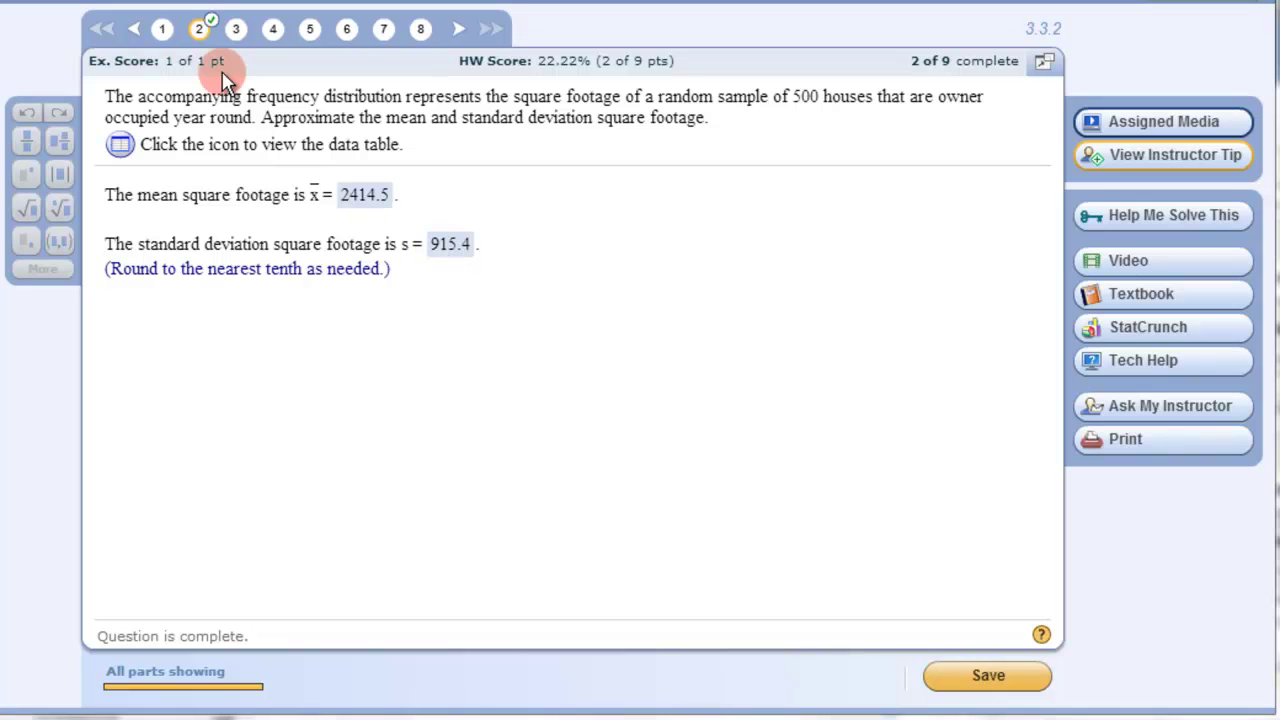
{"action": "left_click", "coordinate": [161, 29]}
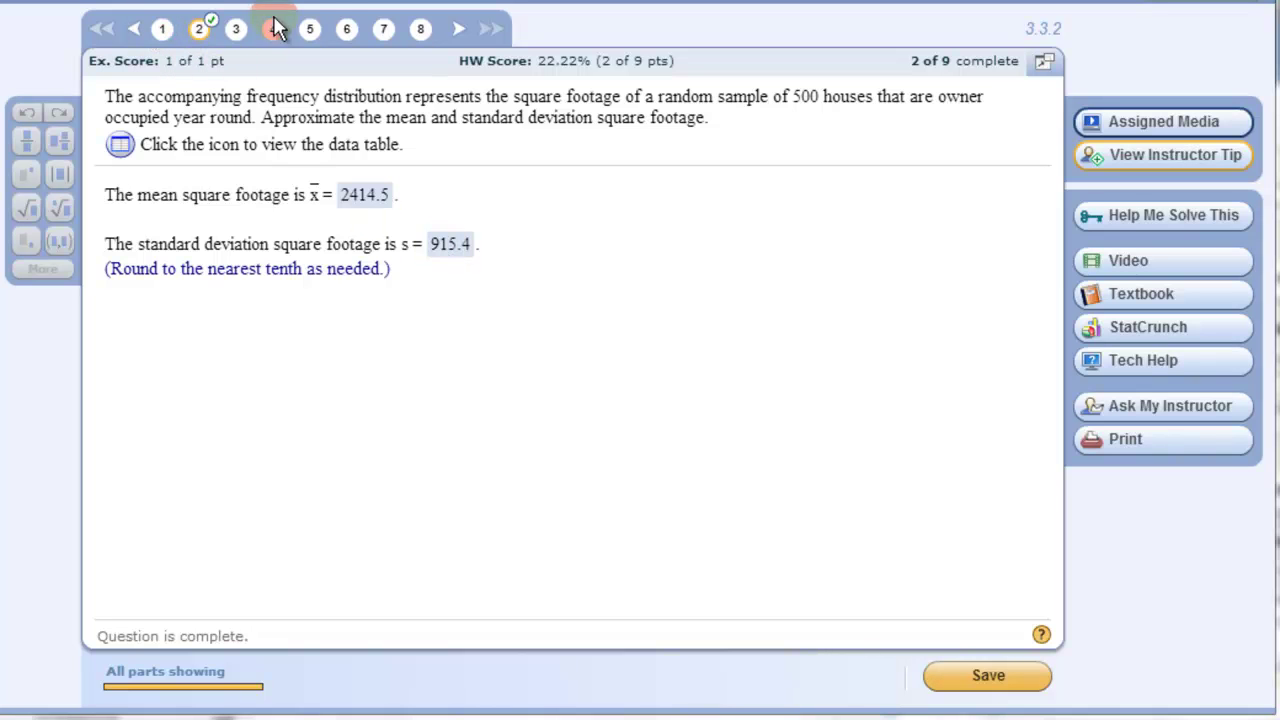
{"action": "key", "text": "alt+Tab"}
{"action": "left_click_drag", "start_coordinate": [1275, 205], "coordinate": [862, 250]}
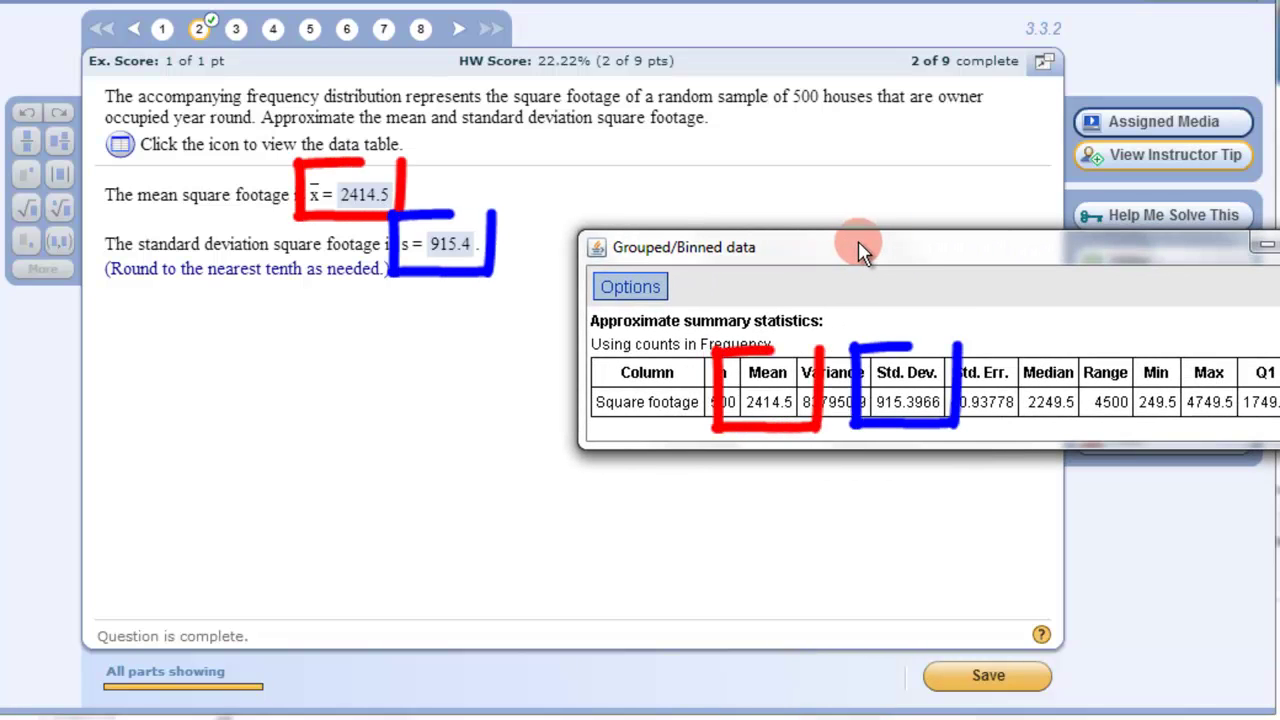